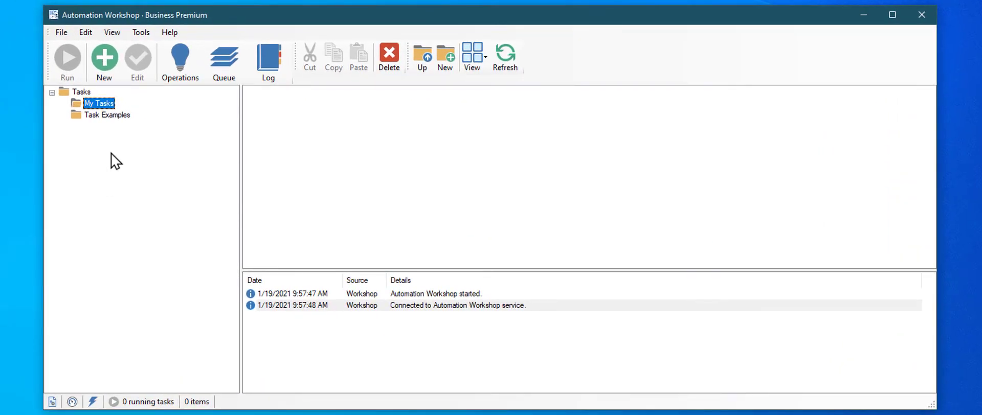
- Create a new task and advance the Task Wizard to its empty Triggers page
{"action": "left_click", "coordinate": [106, 62]}
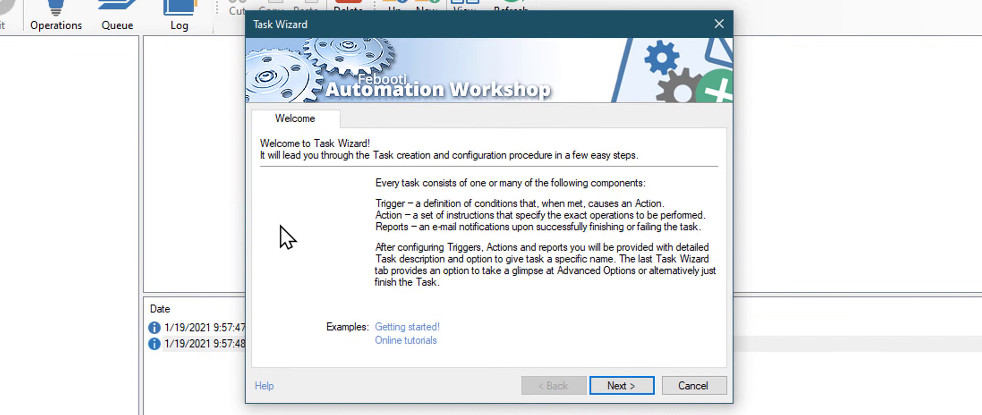
{"action": "left_click", "coordinate": [647, 384]}
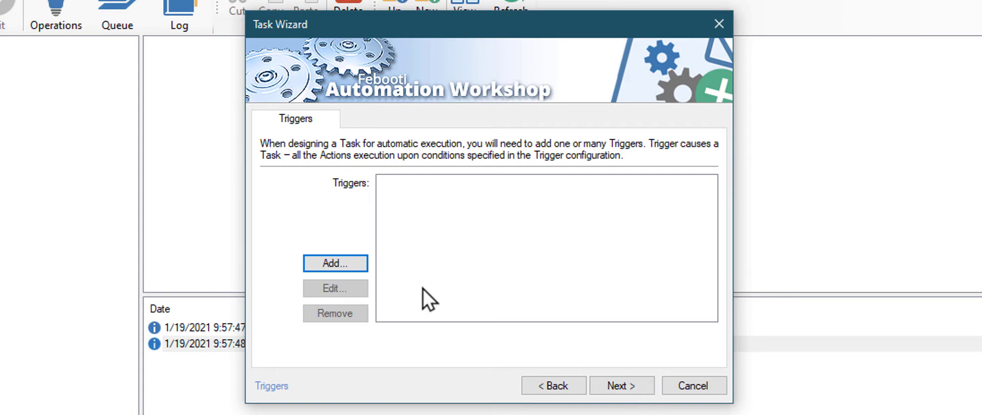
- Add a Task Scheduler trigger that recurs every 30 seconds
{"action": "left_click", "coordinate": [358, 261]}
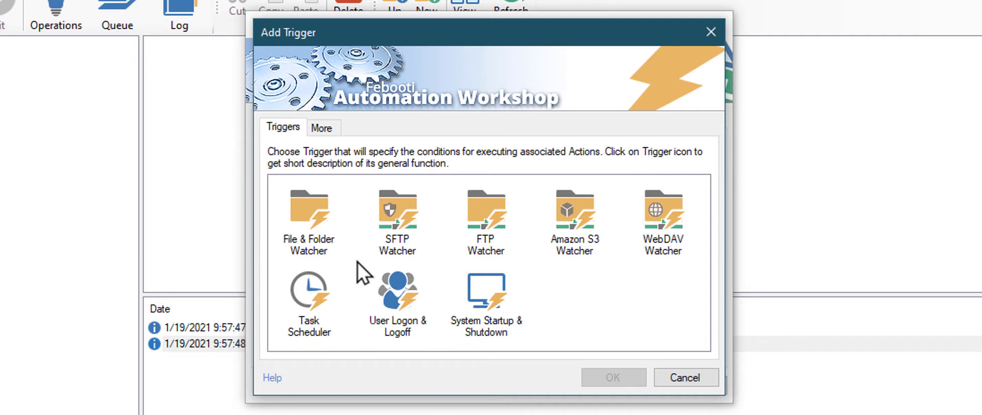
{"action": "left_click", "coordinate": [312, 287]}
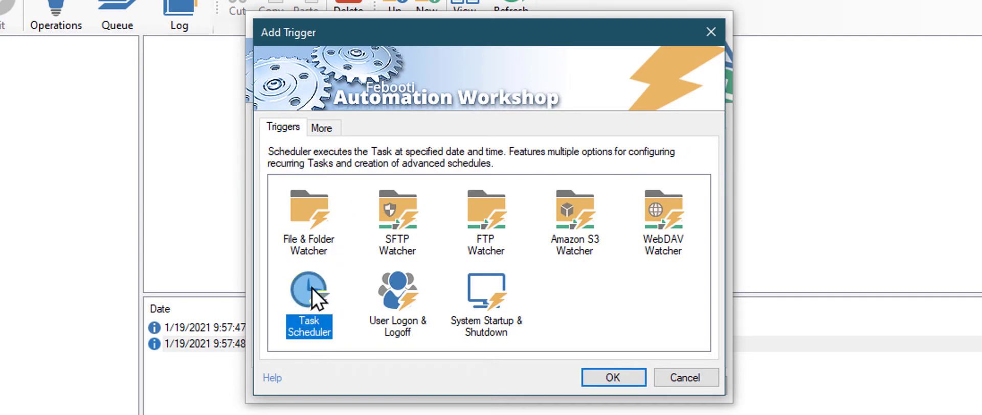
{"action": "left_click", "coordinate": [593, 378]}
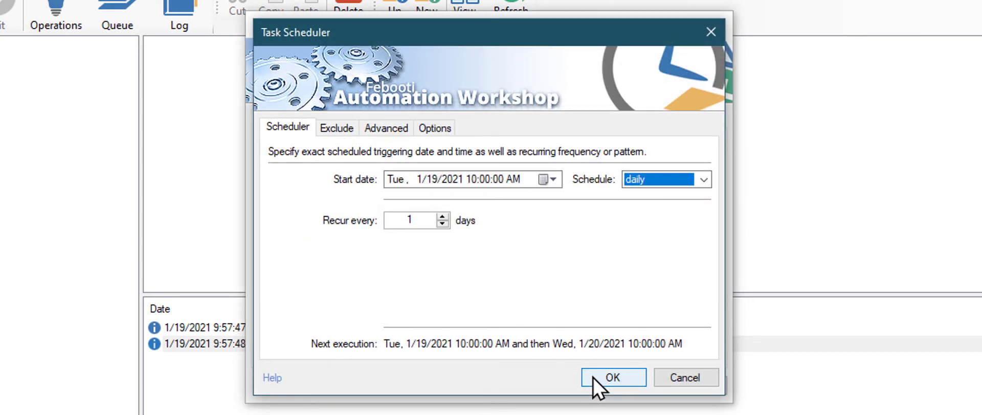
{"action": "left_click", "coordinate": [705, 179]}
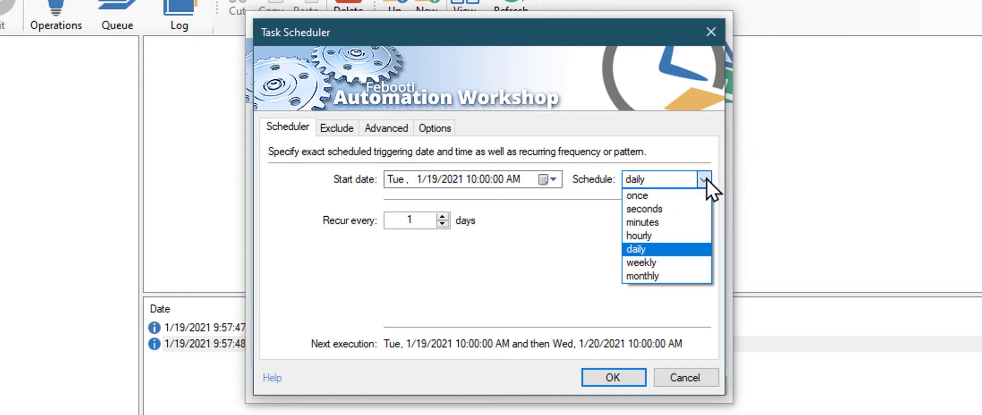
{"action": "left_click", "coordinate": [703, 207]}
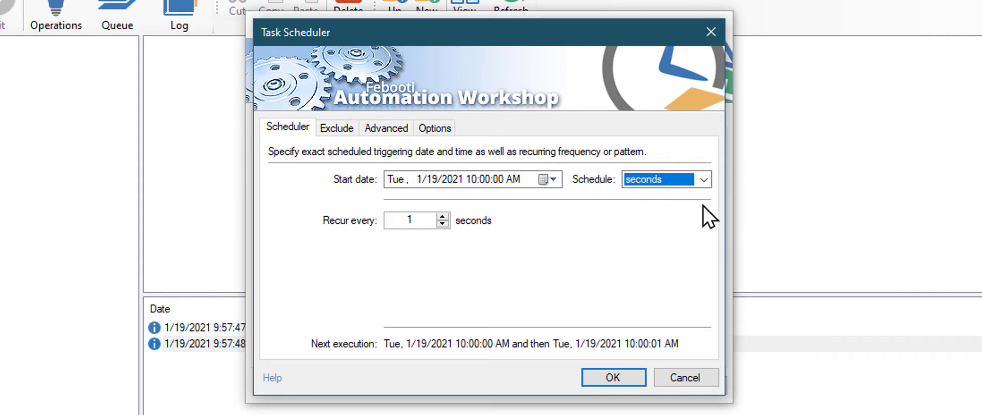
{"action": "left_click", "coordinate": [441, 223]}
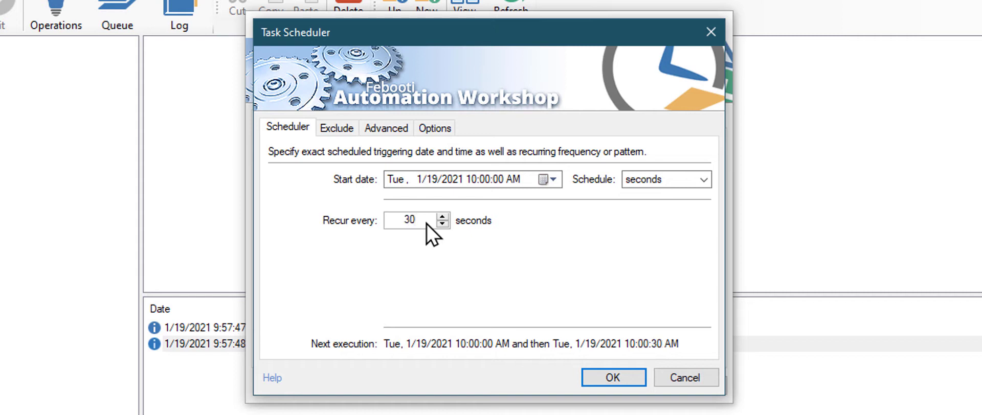
{"action": "left_click", "coordinate": [635, 380]}
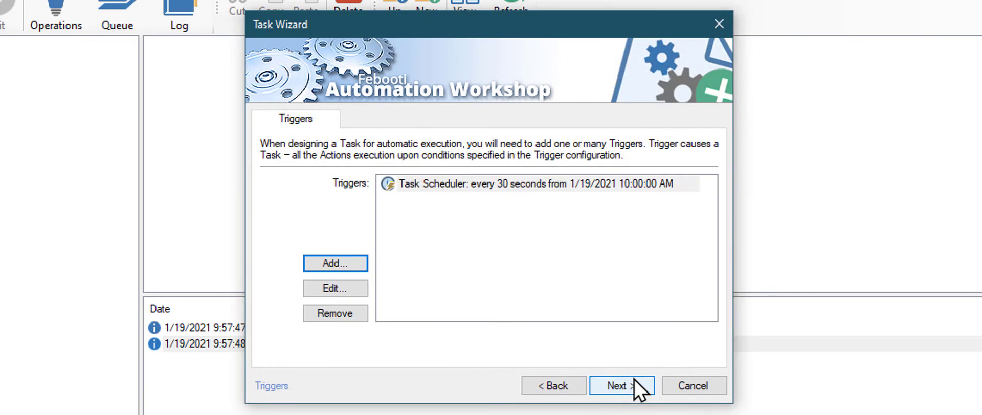
- Go to the Actions page and select Execute Script from the Run actions
{"action": "left_click", "coordinate": [639, 387]}
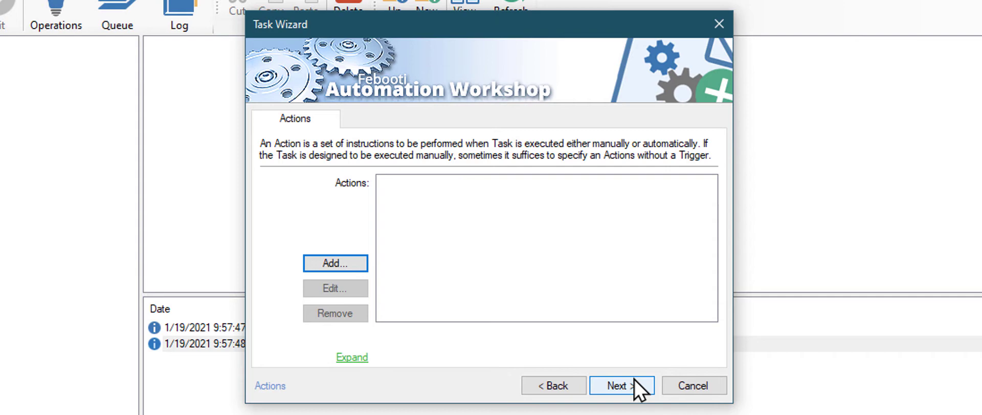
{"action": "left_click", "coordinate": [351, 258]}
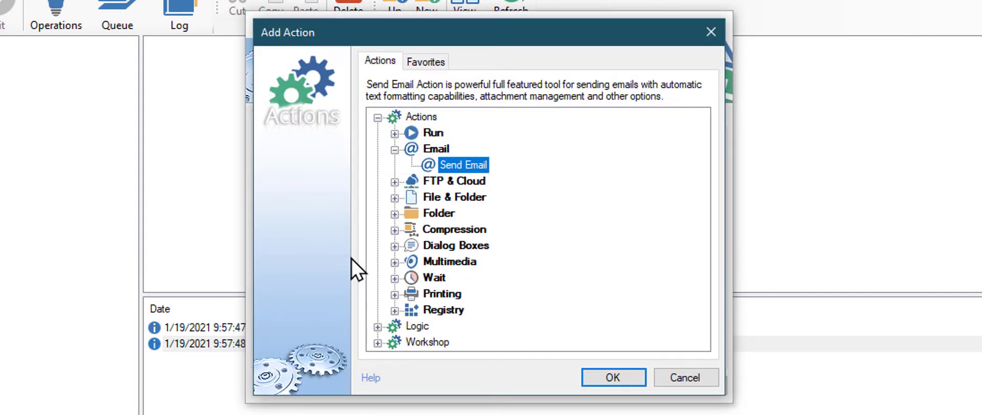
{"action": "left_click", "coordinate": [394, 134]}
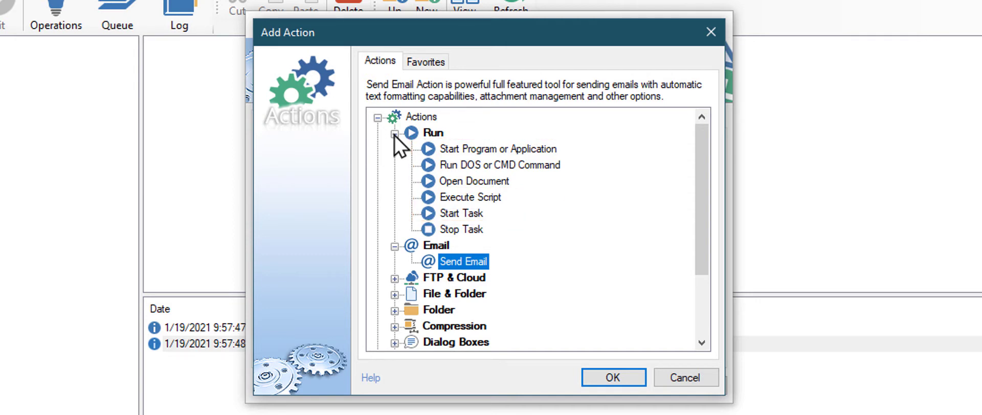
{"action": "left_click", "coordinate": [454, 199]}
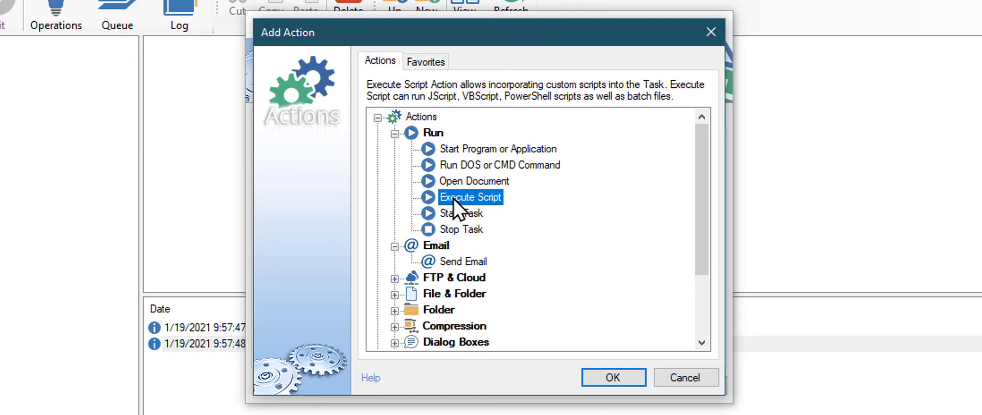
- Add an Execute Script action that runs 'ping server.example.com' as a Batch file
{"action": "left_click", "coordinate": [594, 376]}
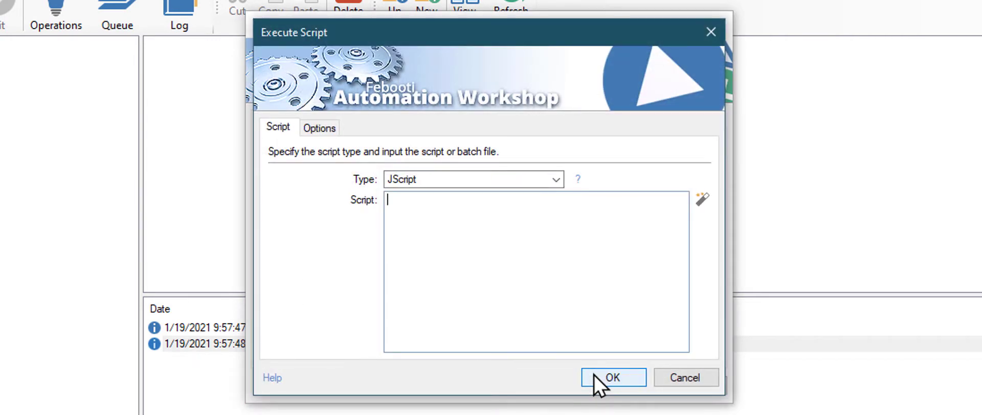
{"action": "type", "text": "ping server.example.com"}
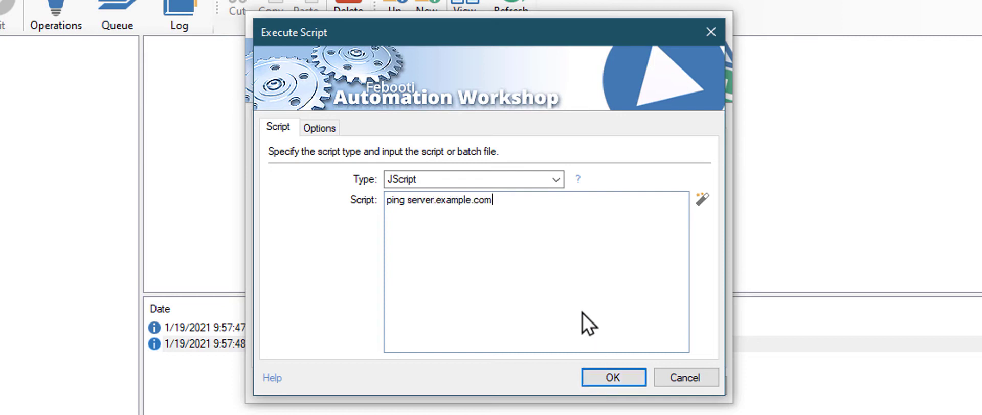
{"action": "left_click", "coordinate": [558, 181]}
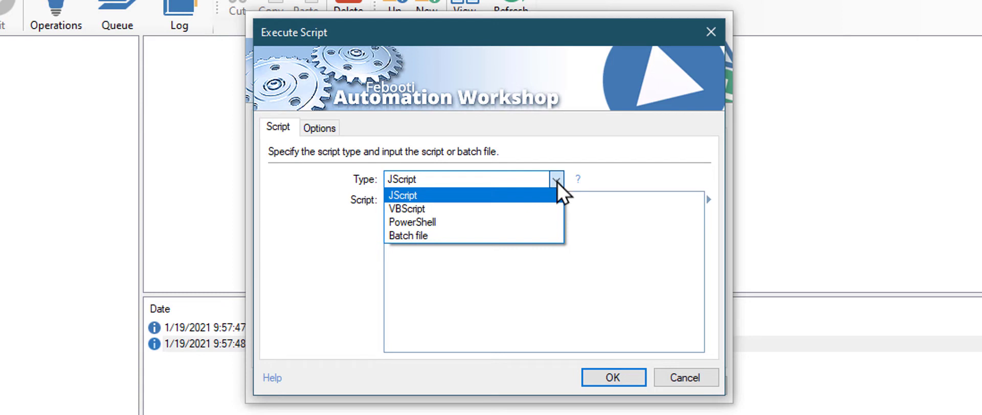
{"action": "left_click", "coordinate": [557, 236]}
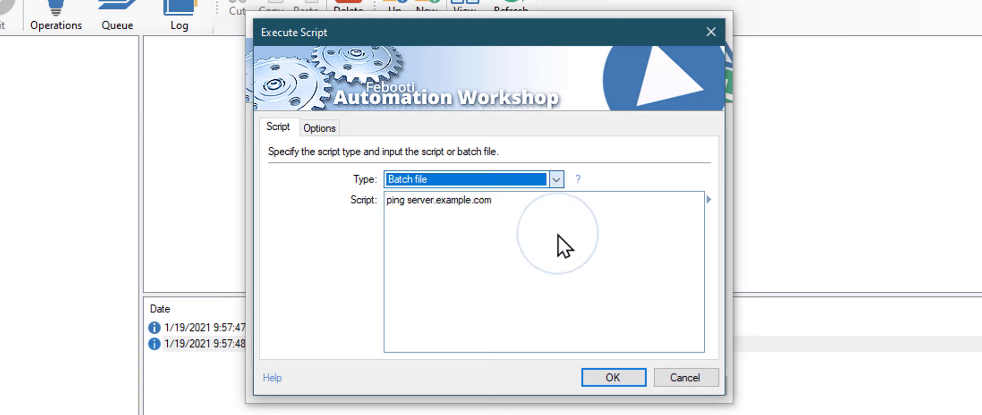
{"action": "left_click", "coordinate": [592, 378]}
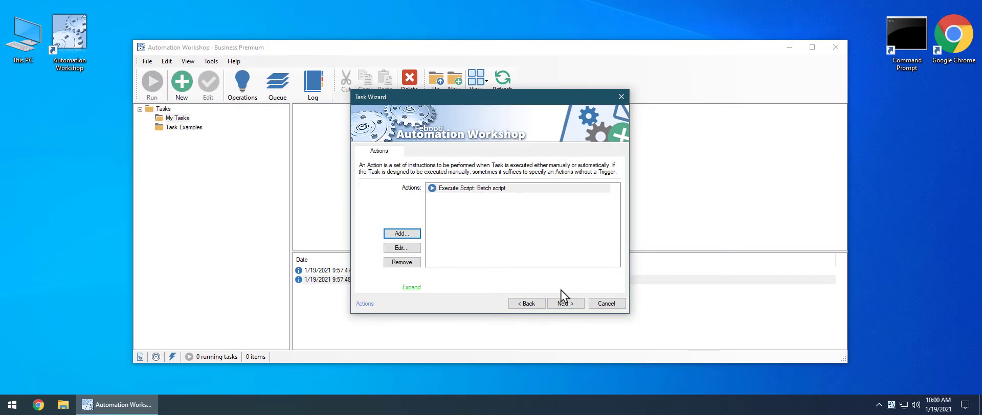
- In Command Prompt, ping server.example.com and server2.example.net to compare TTL= replies with unreachable ones
{"action": "double_click", "coordinate": [905, 36]}
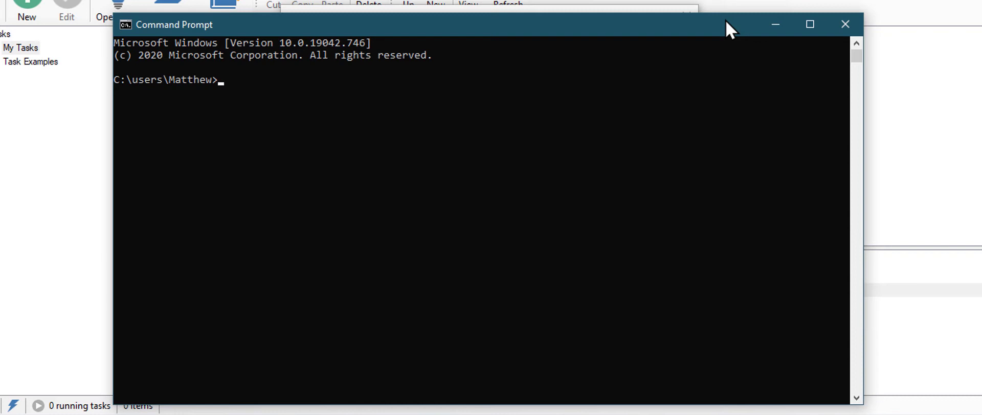
{"action": "type", "text": "ping server.example.com"}
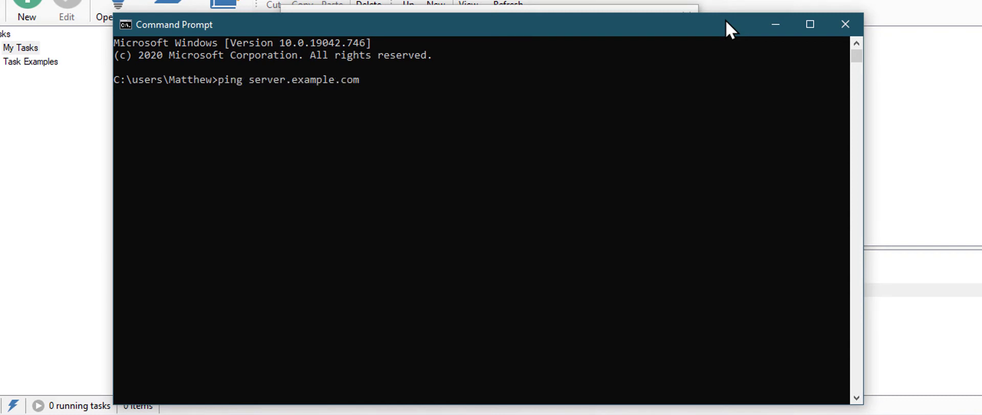
{"action": "key", "text": "Return"}
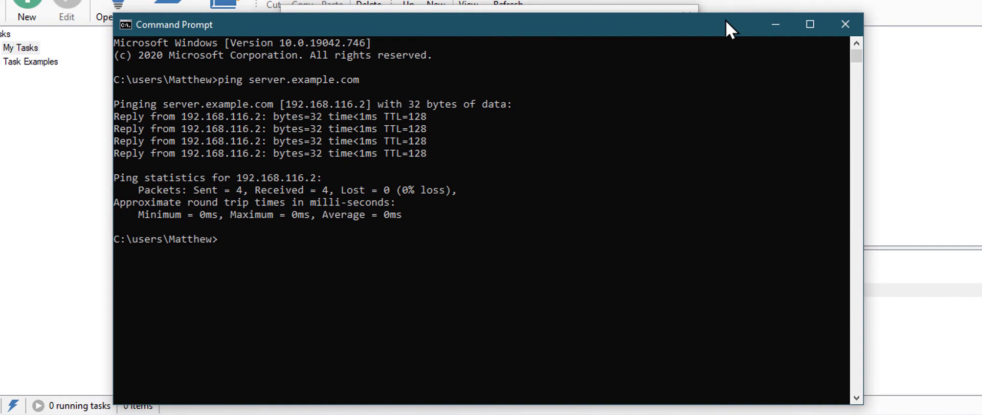
{"action": "type", "text": "ping server2.example.net"}
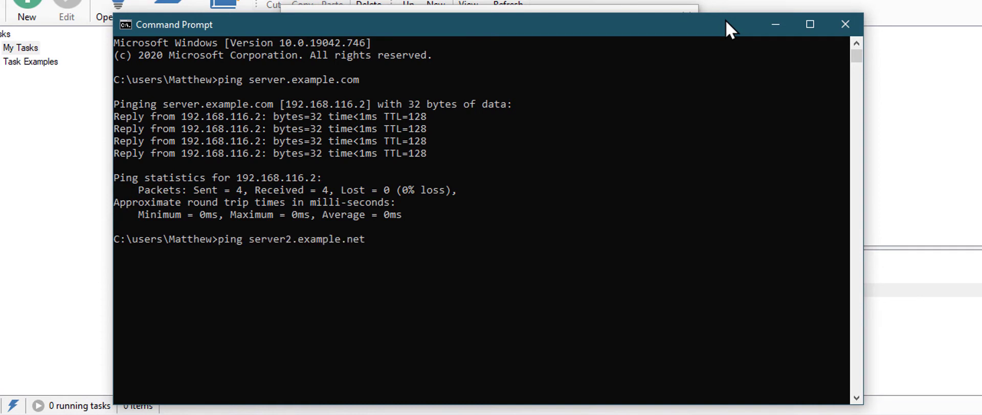
{"action": "key", "text": "Return"}
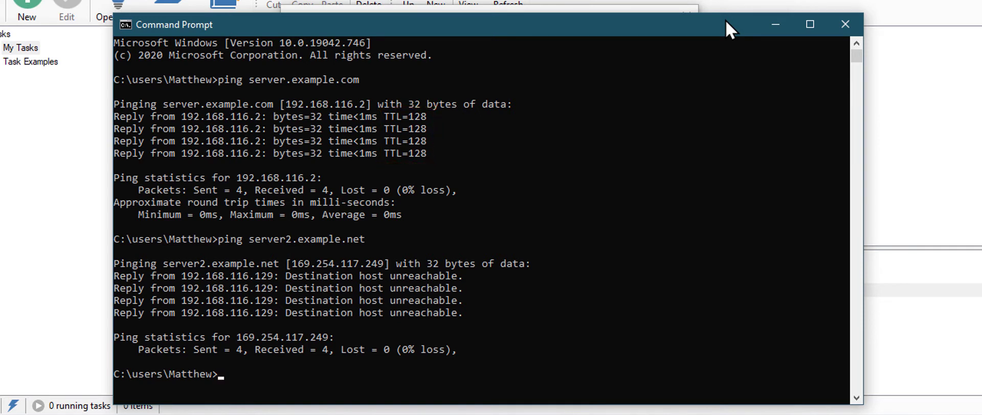
- Close Command Prompt and select the Logic > Compare > If action to add
{"action": "left_click", "coordinate": [849, 21]}
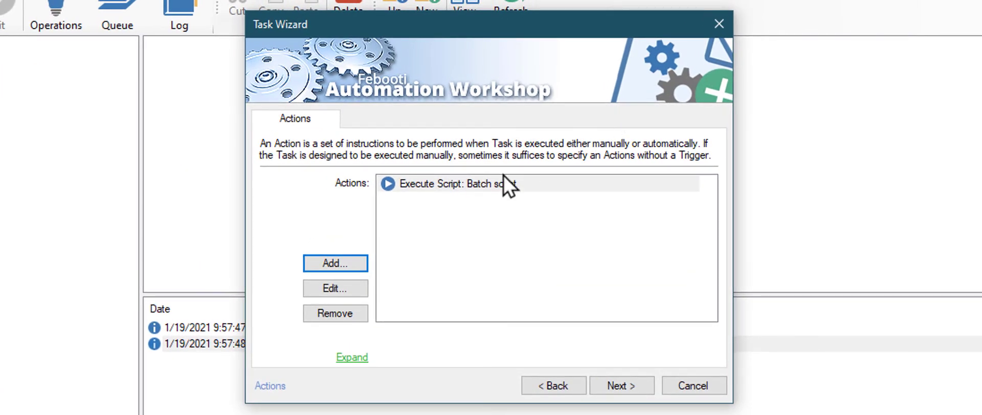
{"action": "left_click", "coordinate": [355, 263]}
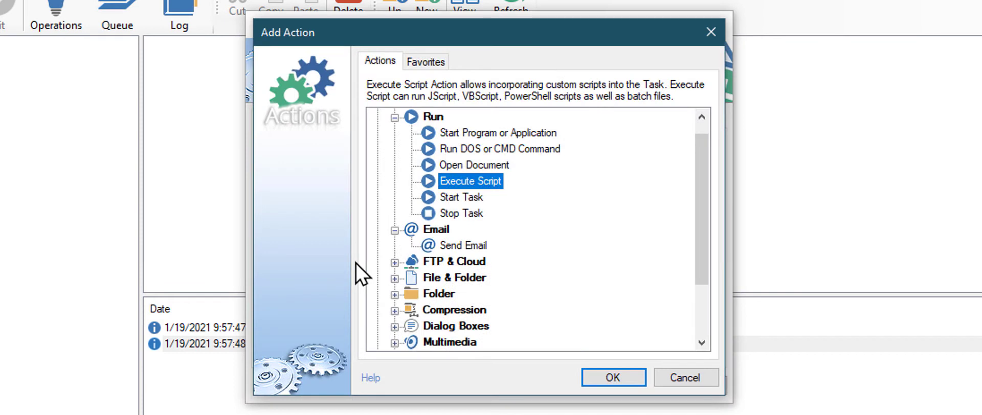
{"action": "left_click", "coordinate": [395, 119]}
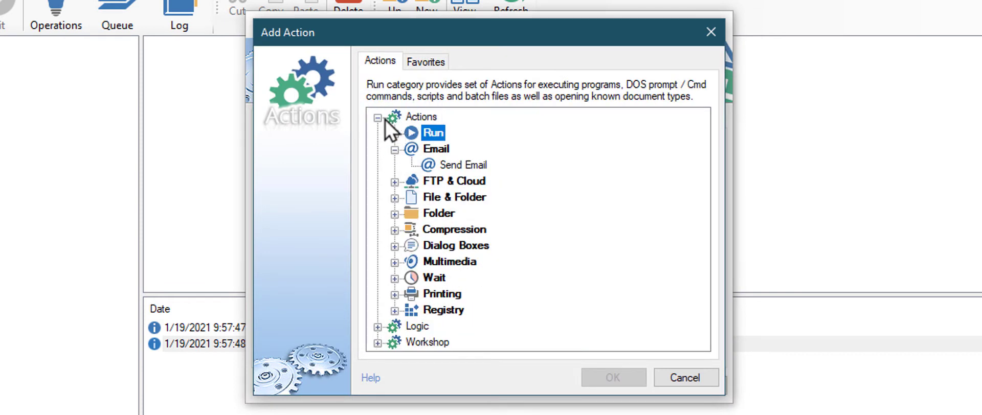
{"action": "left_click", "coordinate": [378, 118]}
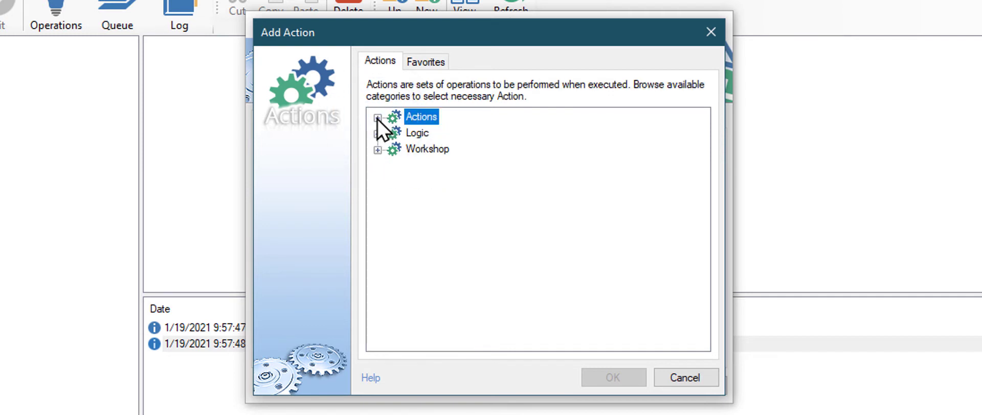
{"action": "left_click", "coordinate": [378, 133]}
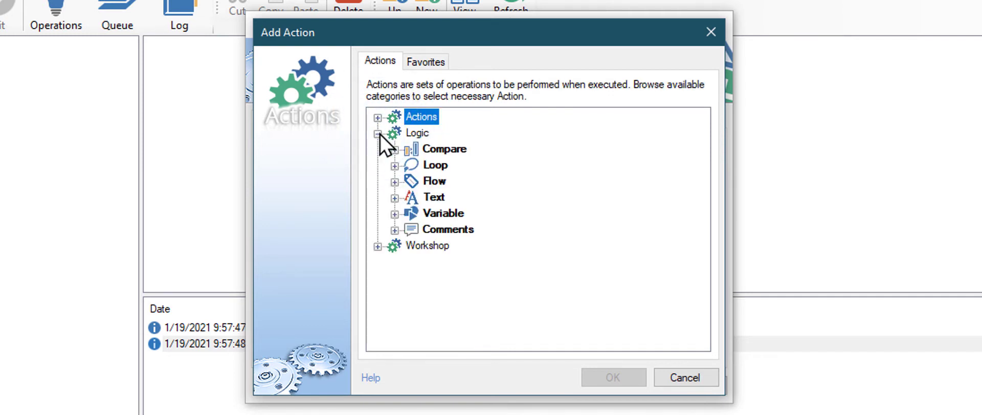
{"action": "left_click", "coordinate": [395, 150]}
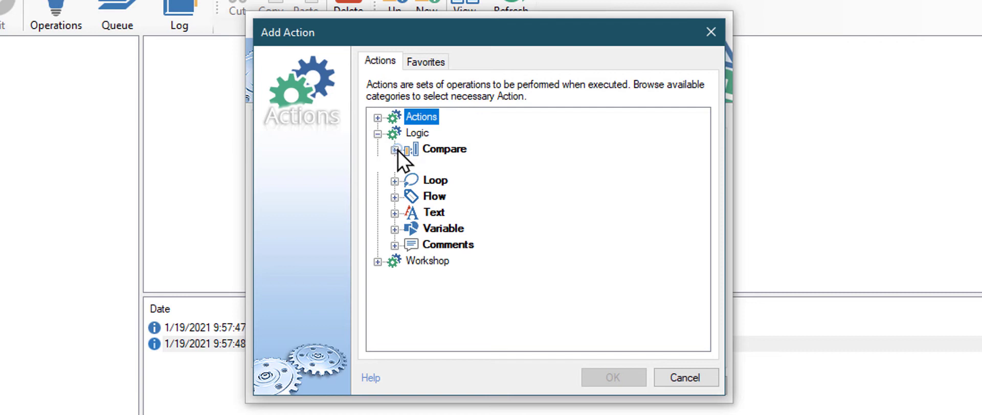
{"action": "left_click", "coordinate": [433, 162]}
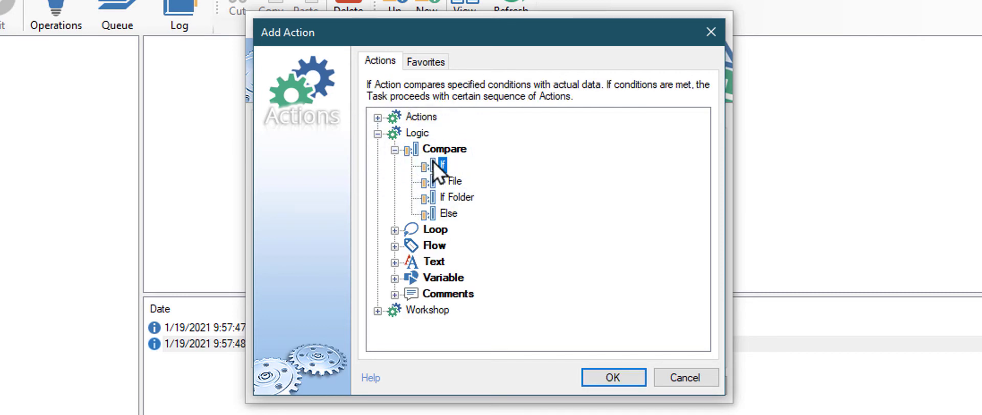
- Set the If action's value to the batch script's All lines output variable
{"action": "left_click", "coordinate": [590, 375]}
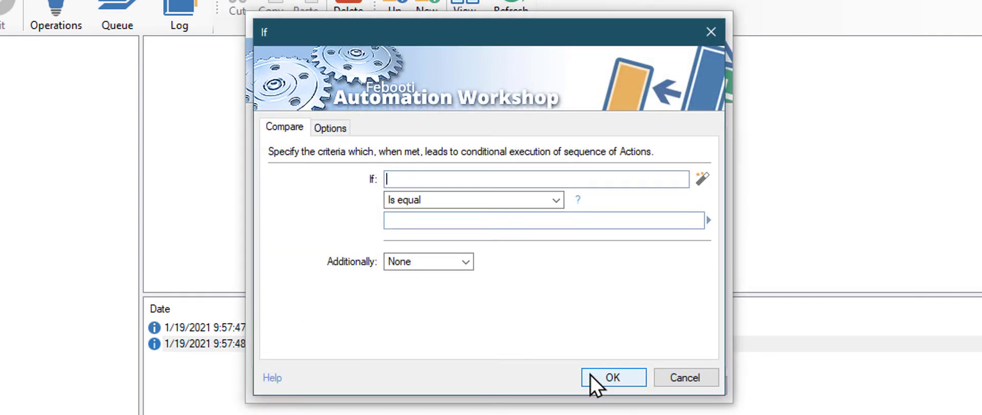
{"action": "left_click", "coordinate": [703, 179]}
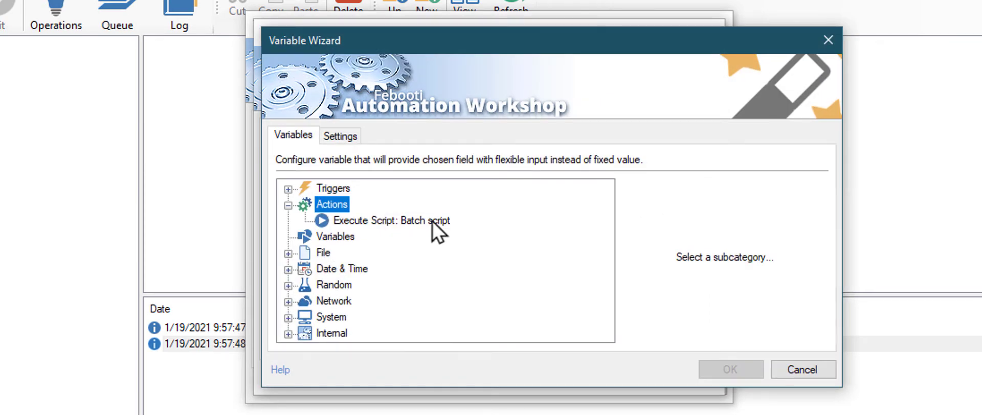
{"action": "left_click", "coordinate": [419, 224]}
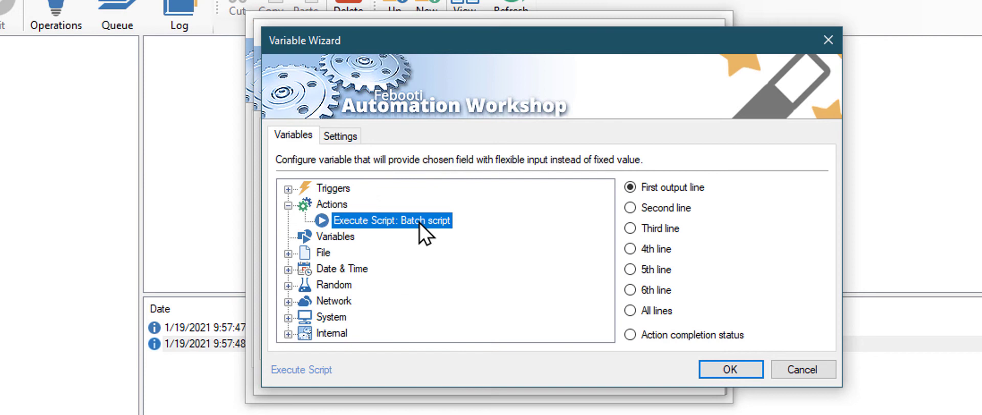
{"action": "left_click", "coordinate": [629, 311]}
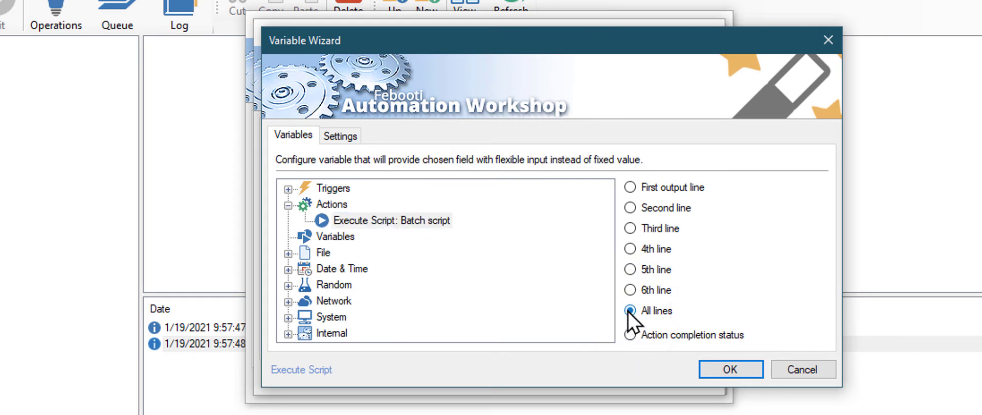
{"action": "left_click", "coordinate": [706, 368]}
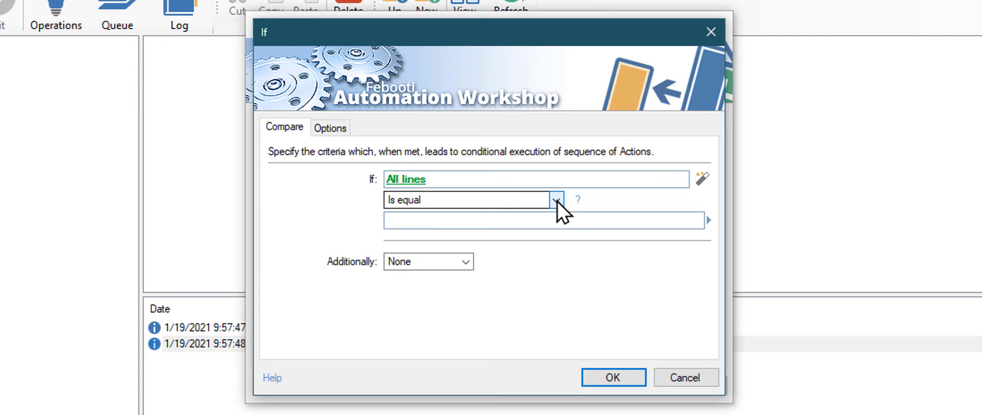
- Enter TTL= as the text the output lines must not contain
{"action": "scroll", "coordinate": [558, 202], "scroll_direction": "down", "scroll_amount": 3}
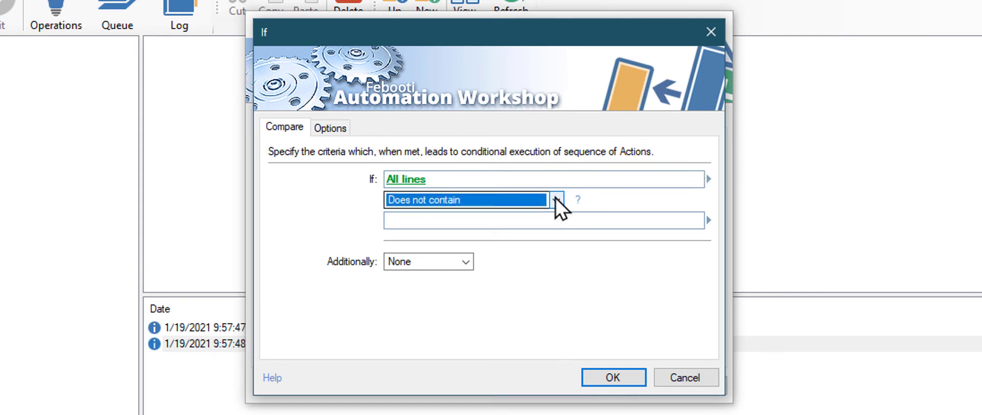
{"action": "left_click", "coordinate": [562, 221]}
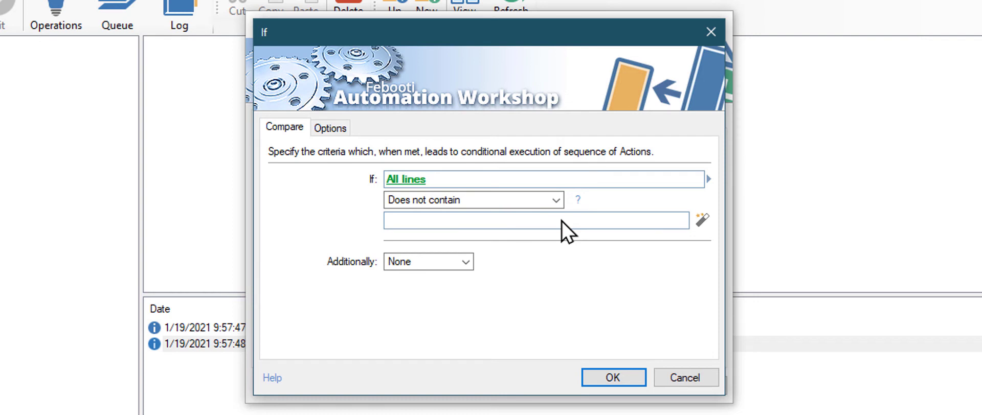
{"action": "type", "text": "TTL="}
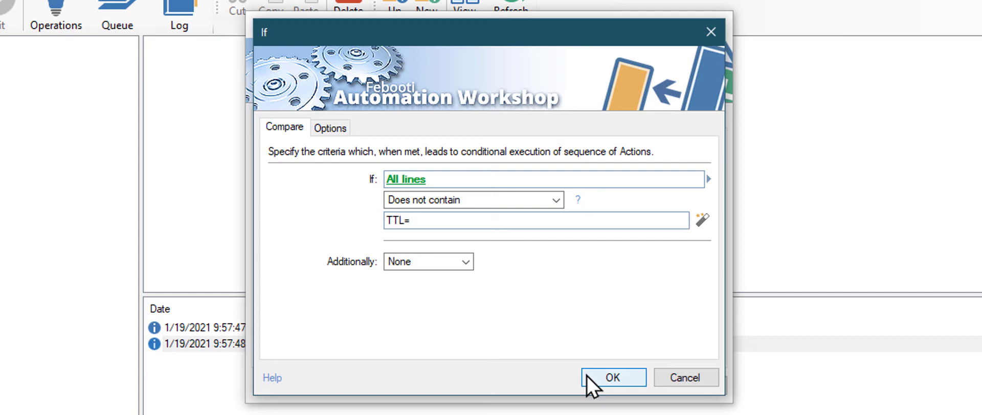
- Save the If condition and add a Send Email action from the Email category
{"action": "left_click", "coordinate": [587, 376]}
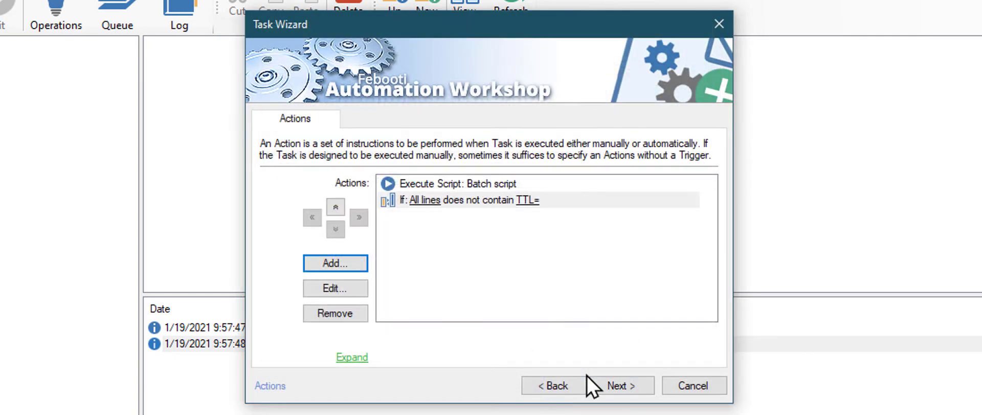
{"action": "left_click", "coordinate": [359, 261]}
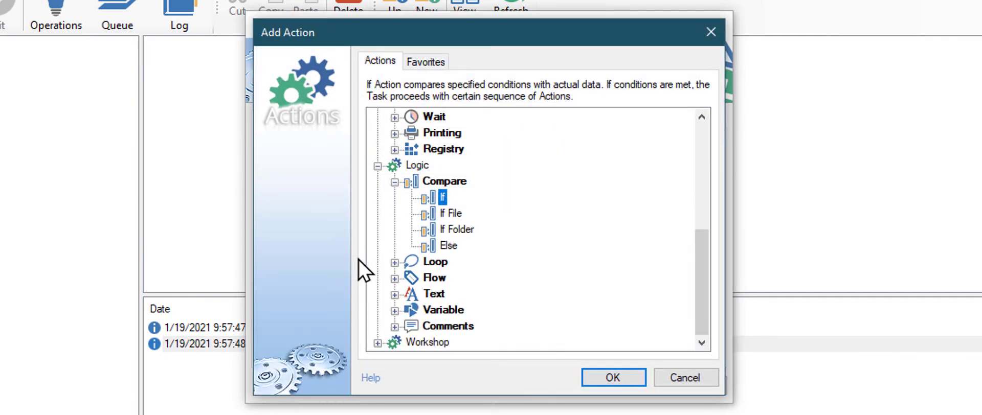
{"action": "left_click", "coordinate": [377, 166]}
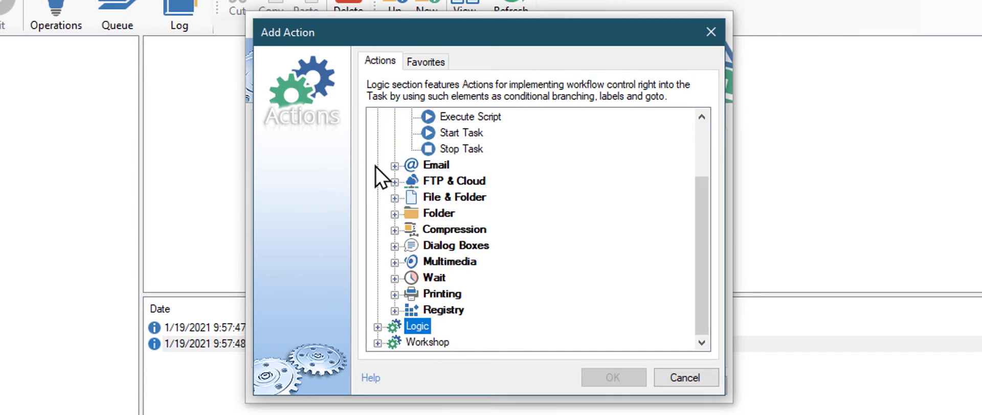
{"action": "left_click", "coordinate": [399, 165]}
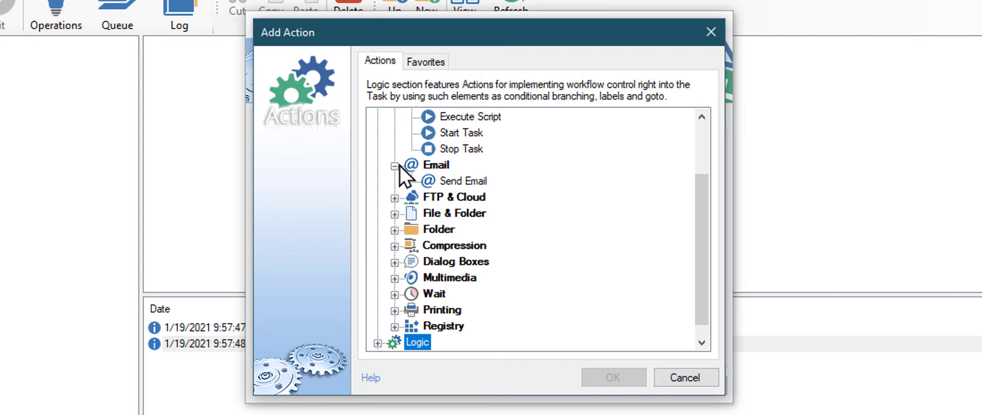
{"action": "left_click", "coordinate": [458, 181]}
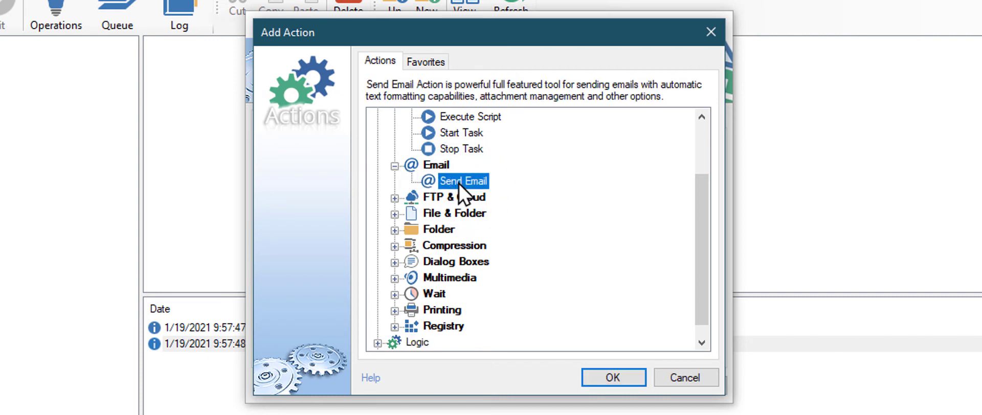
{"action": "left_click", "coordinate": [590, 373]}
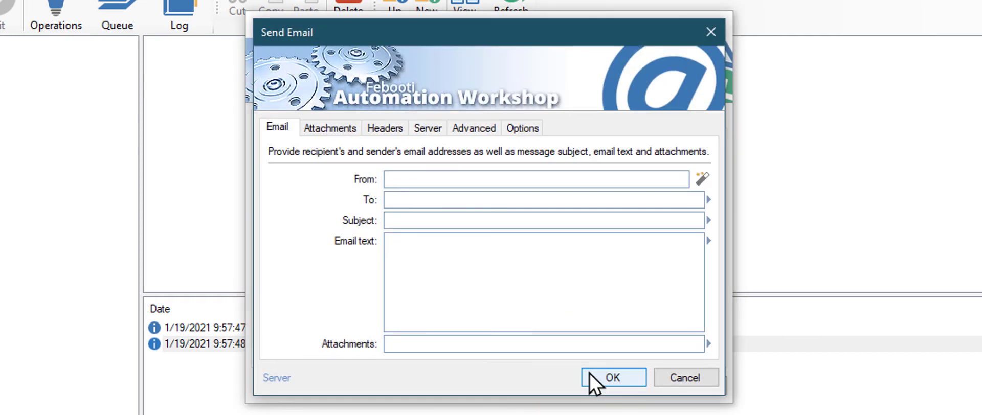
- Enter sender and recipient e-mail addresses, subject 'Server is down!', and begin the 'server is not responding' body
{"action": "type", "text": "admin@example.com"}
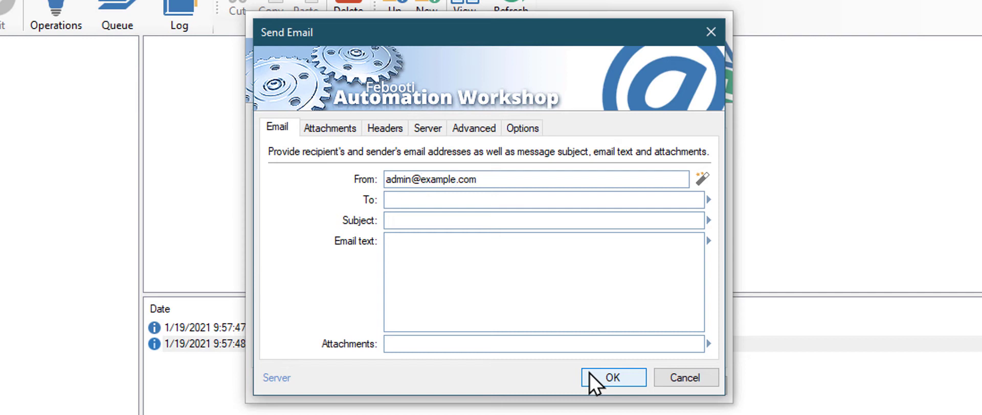
{"action": "left_click", "coordinate": [608, 200]}
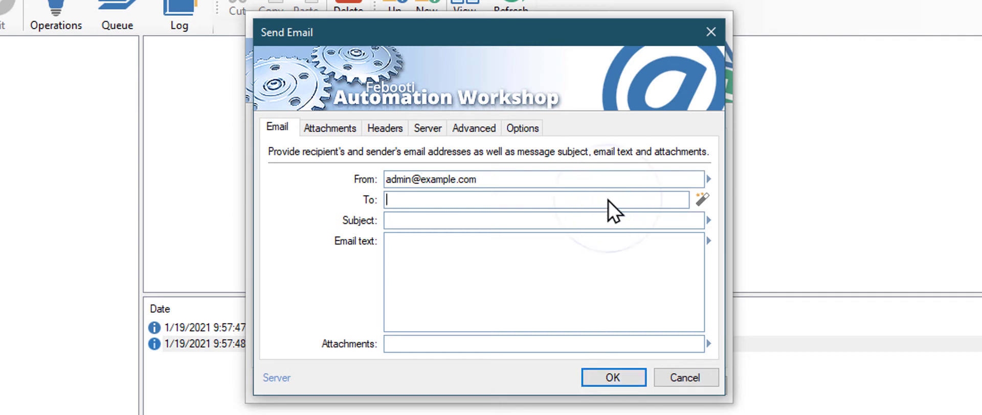
{"action": "type", "text": "matthew@example.com"}
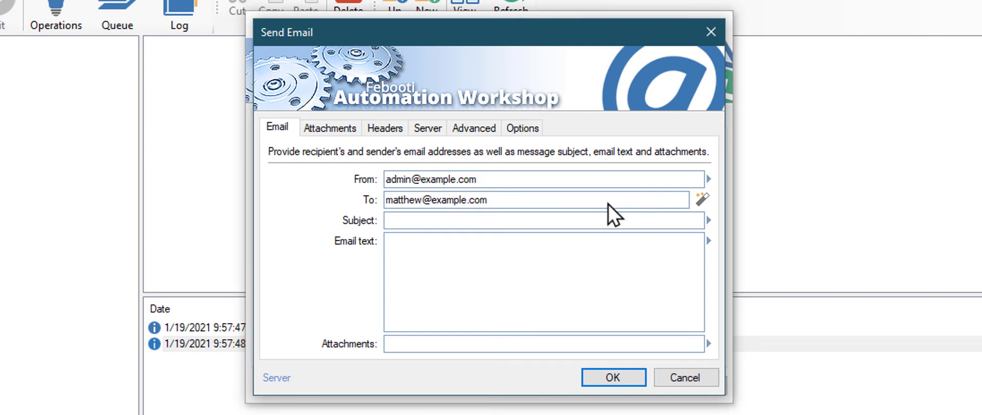
{"action": "left_click", "coordinate": [608, 220]}
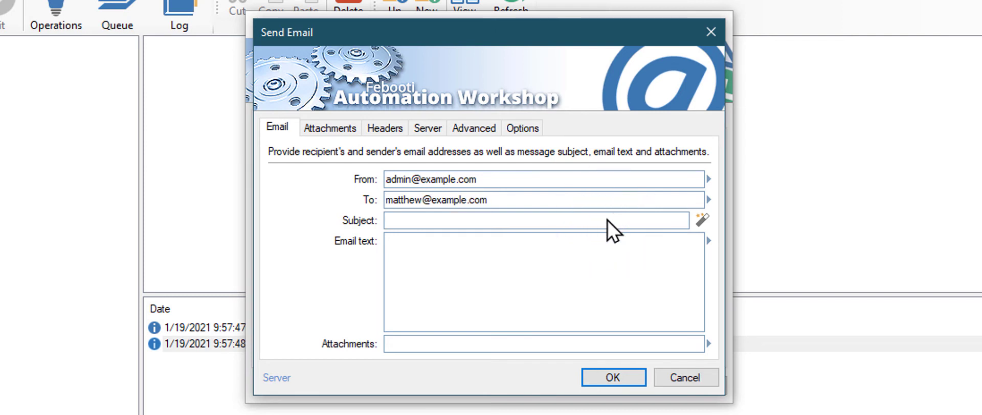
{"action": "type", "text": "Server is down!"}
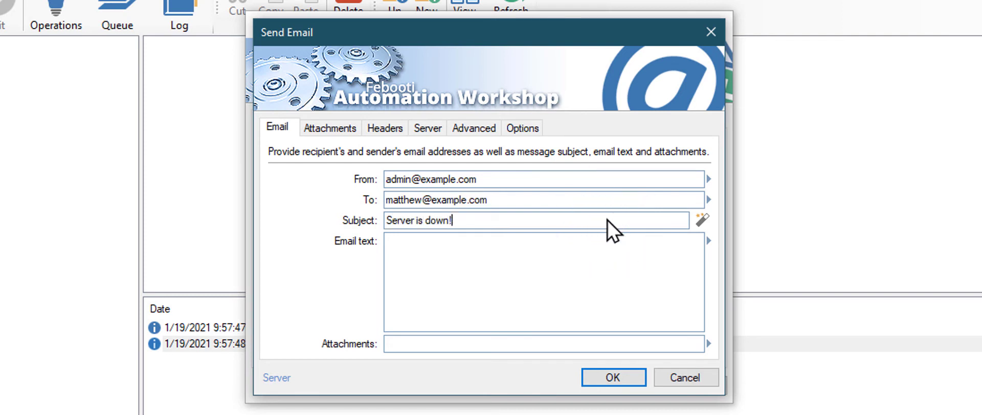
{"action": "left_click", "coordinate": [616, 257]}
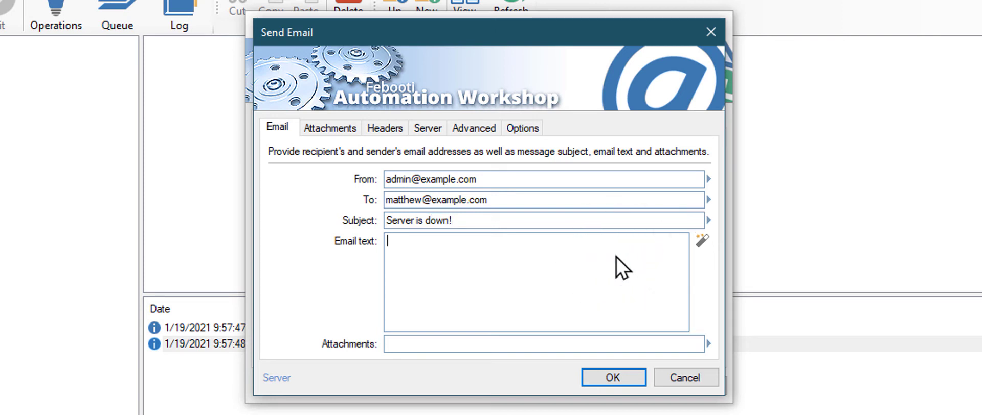
{"action": "type", "text": "The server is not r"}
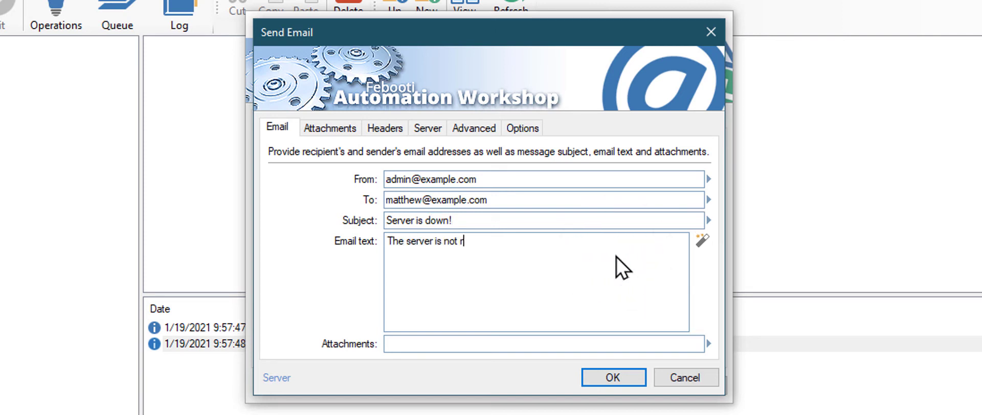
{"action": "type", "text": "esponding. Check the Ping output below:"}
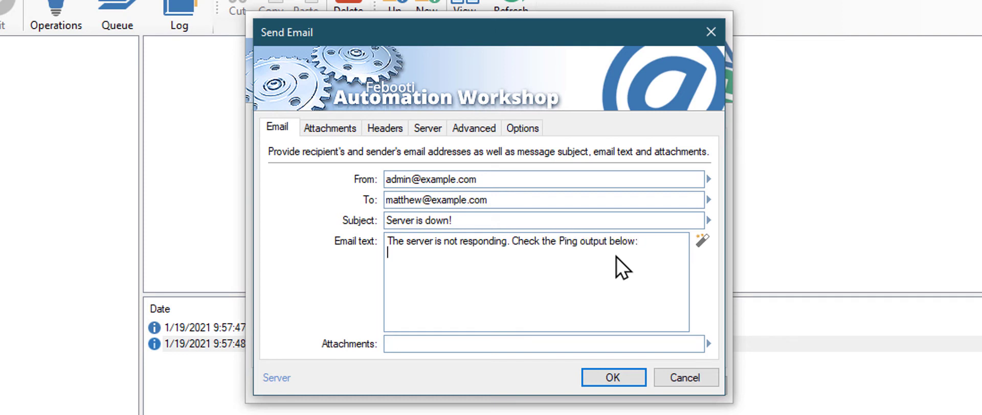
- Append the Execute Script: Batch script All lines variable to the email body
{"action": "left_click", "coordinate": [701, 240]}
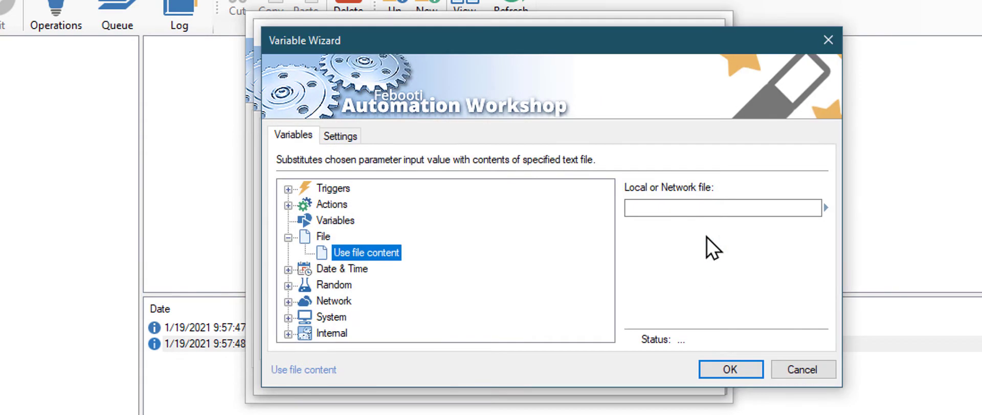
{"action": "left_click", "coordinate": [288, 205]}
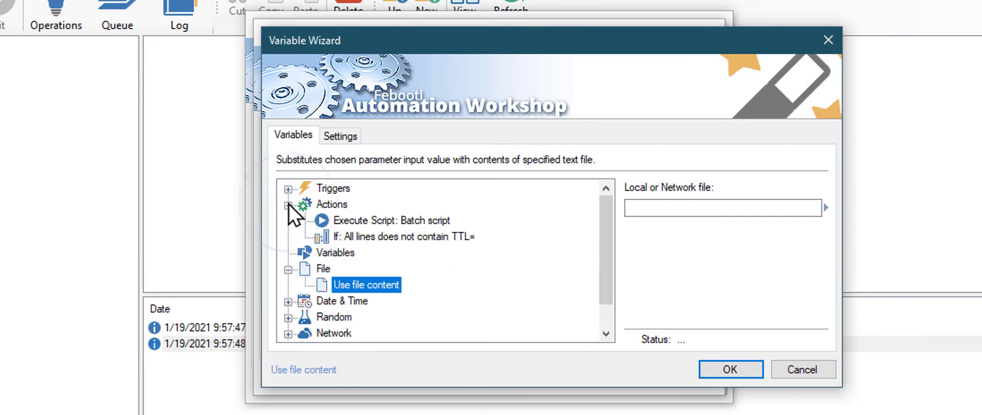
{"action": "left_click", "coordinate": [378, 223]}
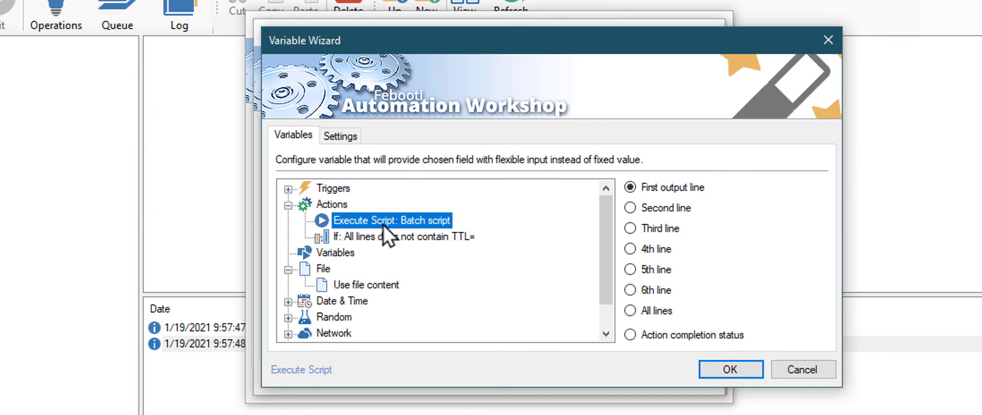
{"action": "left_click", "coordinate": [630, 310]}
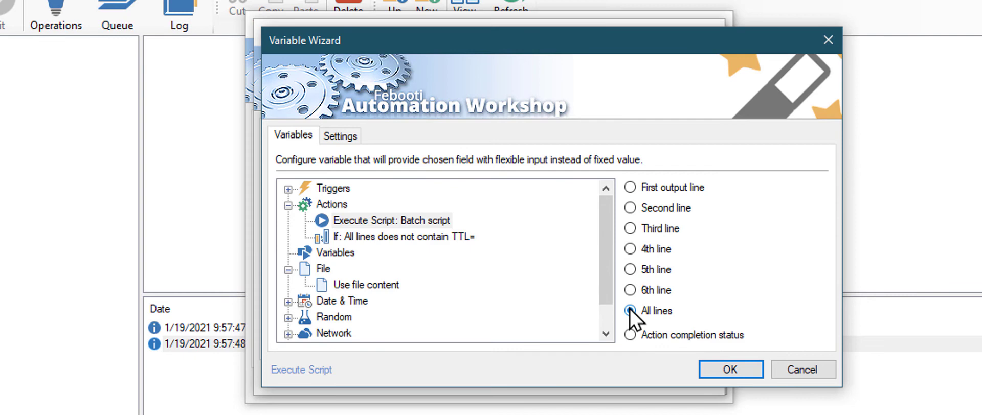
{"action": "left_click", "coordinate": [708, 370]}
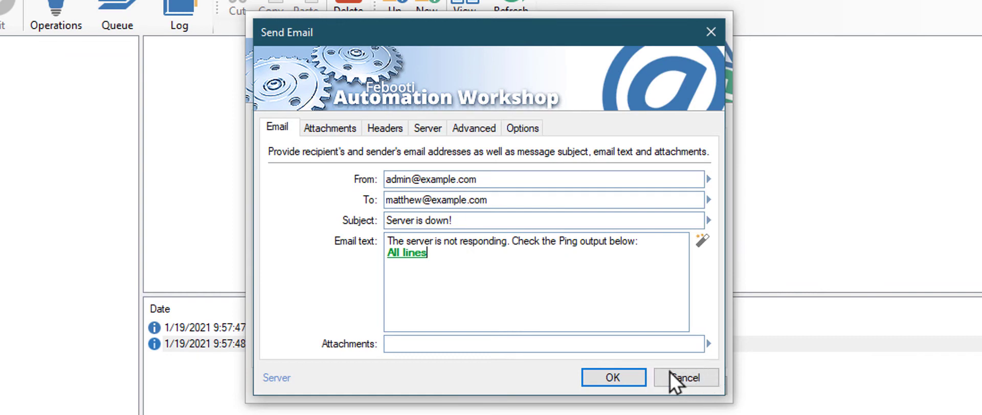
- Add the 'Server is down!' Send Email action nested under the If condition
{"action": "left_click", "coordinate": [589, 375]}
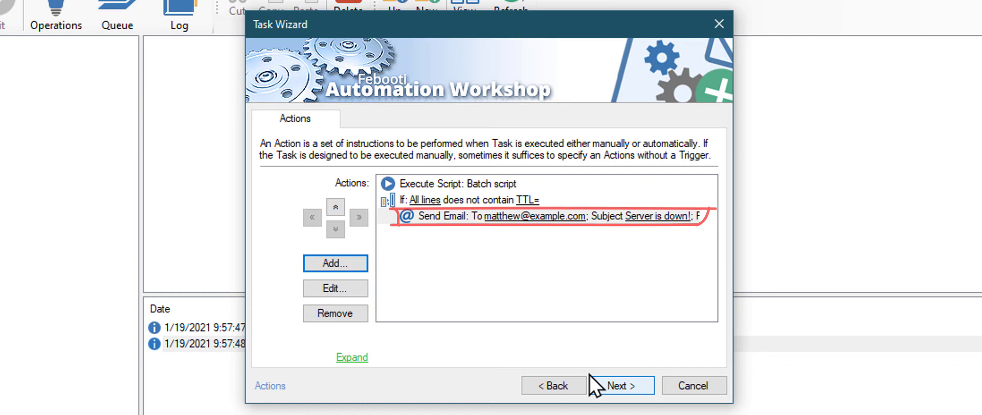
- Name the task 'Ping my server' and finish the wizard to save and activate it
{"action": "left_click", "coordinate": [642, 387]}
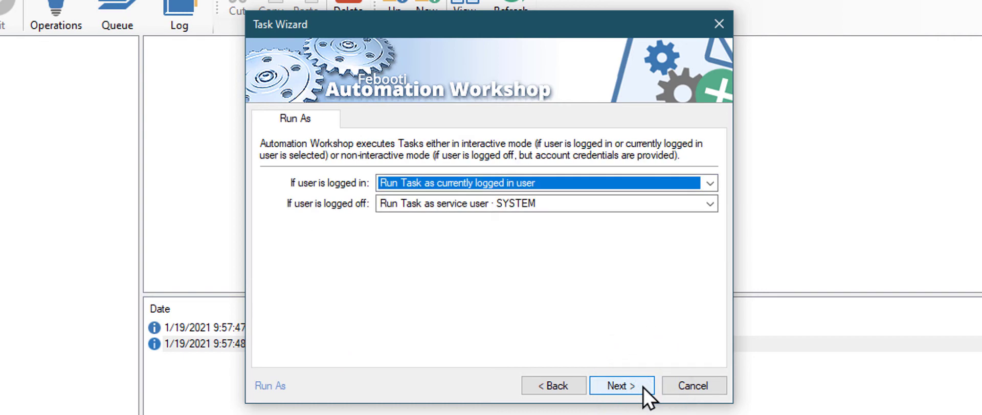
{"action": "left_click", "coordinate": [643, 387]}
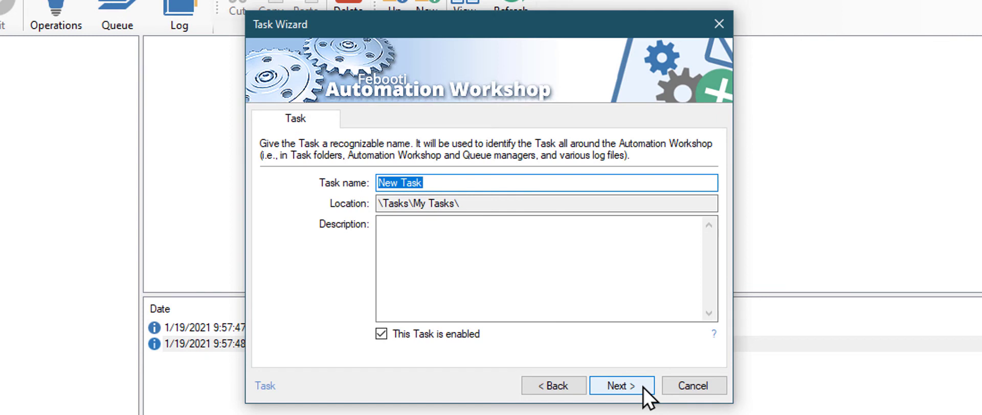
{"action": "type", "text": "Ping my server"}
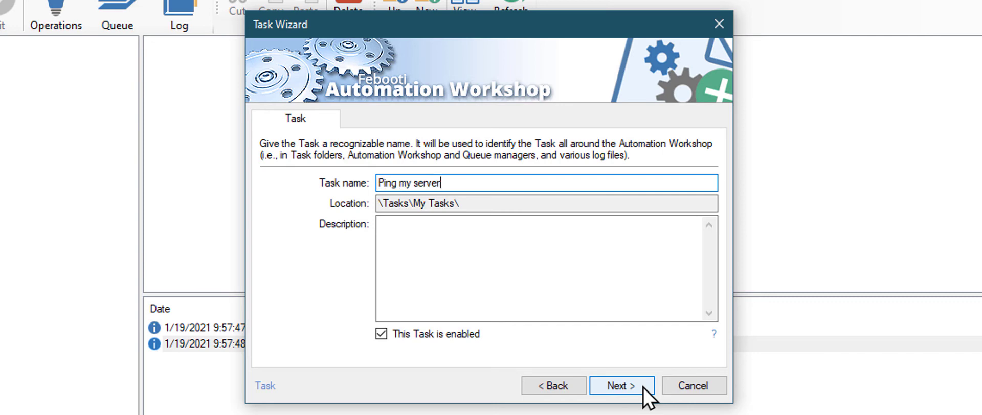
{"action": "left_click", "coordinate": [643, 388]}
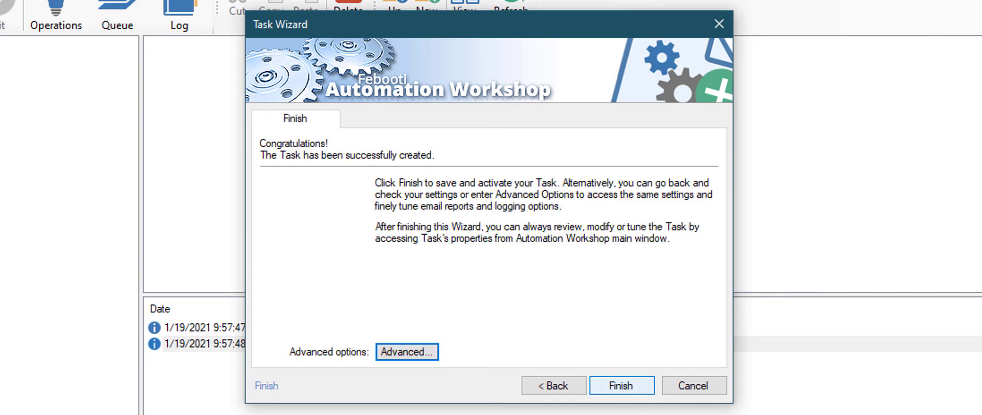
{"action": "left_click", "coordinate": [644, 388]}
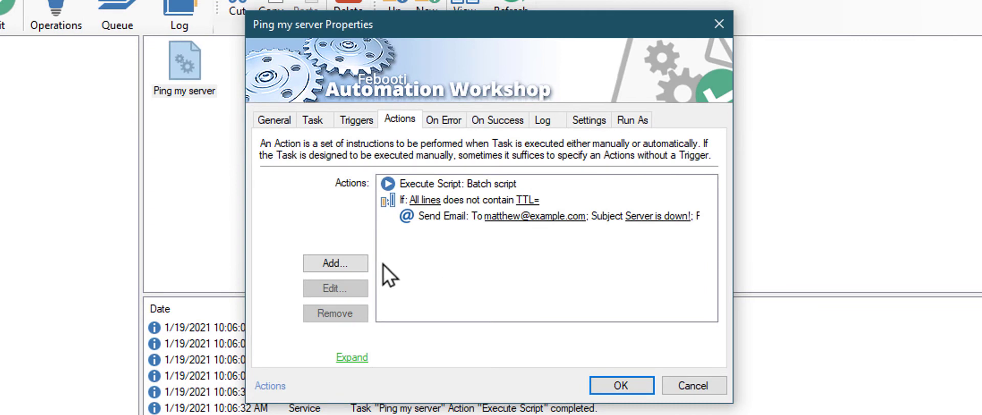
- Add a Play System Sound action from the Multimedia category, set to Alarm 1
{"action": "left_click", "coordinate": [362, 263]}
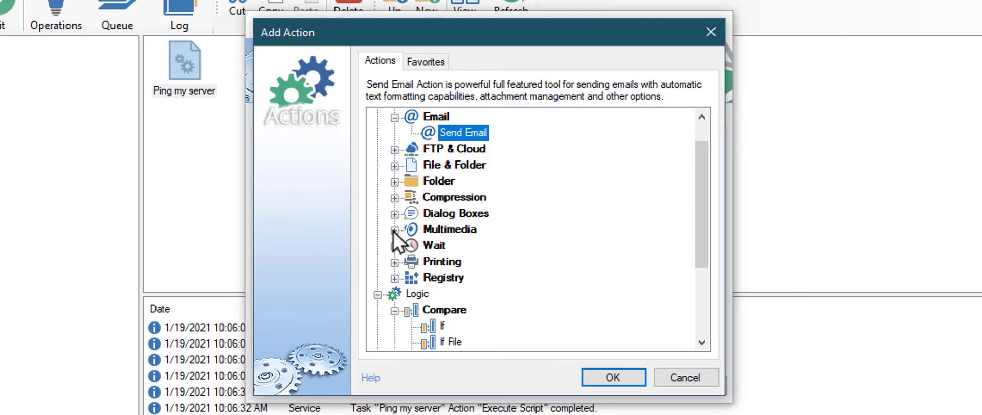
{"action": "left_click", "coordinate": [394, 231]}
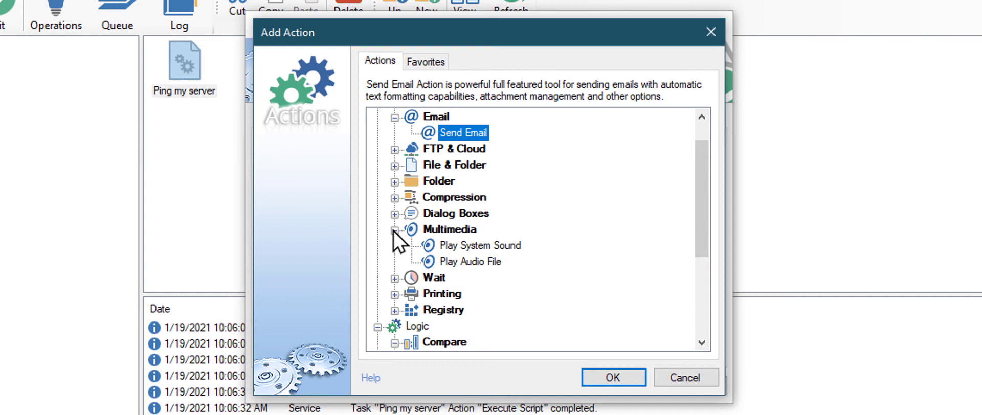
{"action": "left_click", "coordinate": [475, 248]}
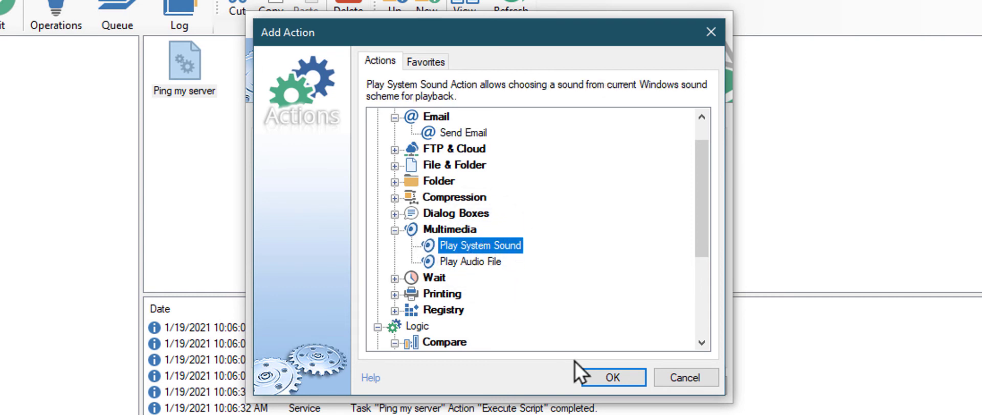
{"action": "left_click", "coordinate": [591, 380]}
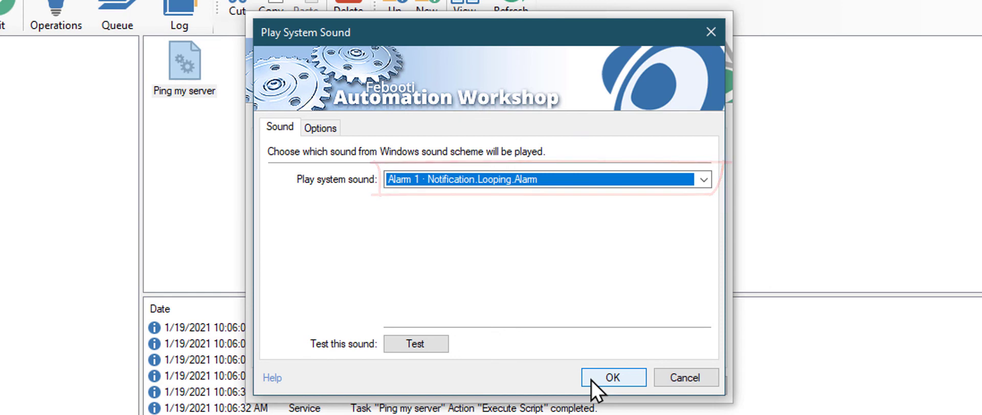
- Save the Alarm 1 Play System Sound action under the If condition after Send Email
{"action": "left_click", "coordinate": [591, 381]}
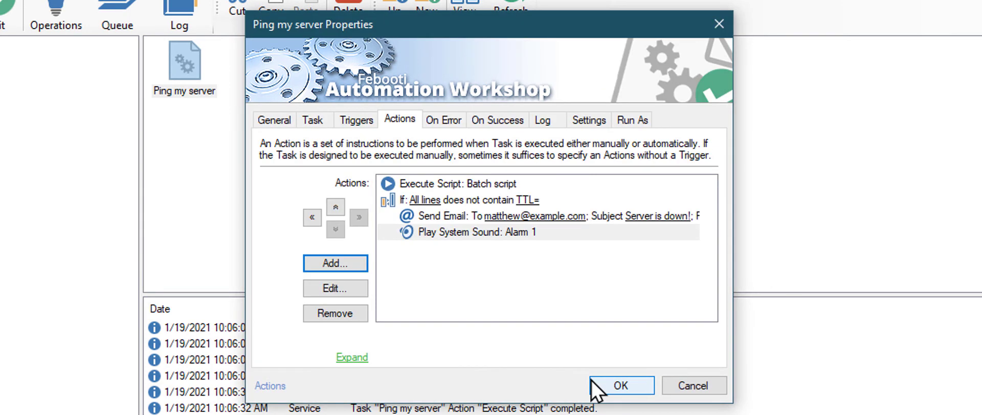